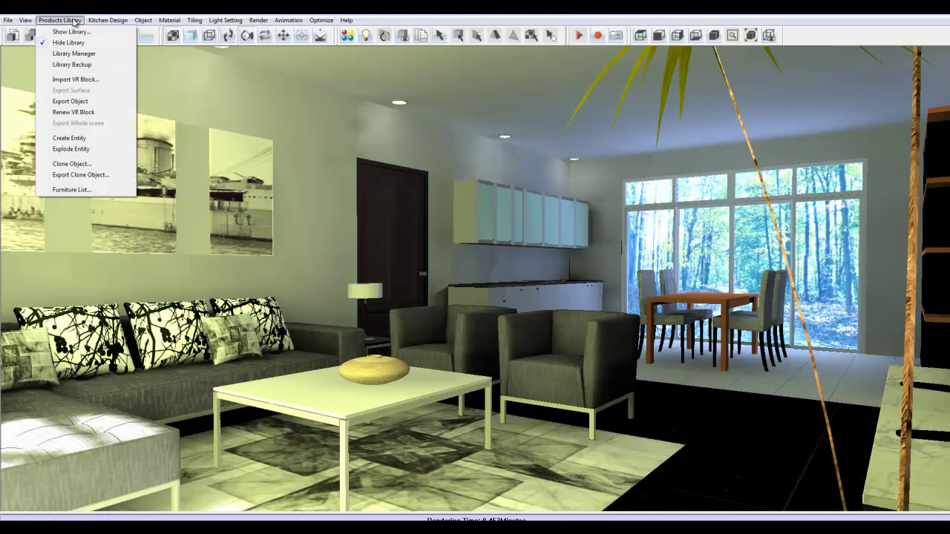
- Open the Library Manager and list square dining tables under Home Furniture > Table > Dining Table
click(90, 55)
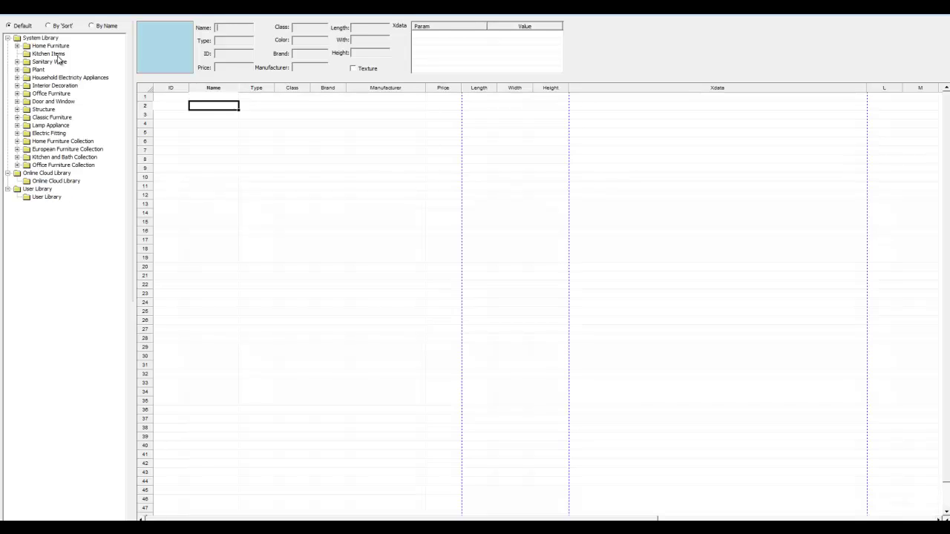
click(17, 45)
click(26, 53)
click(36, 61)
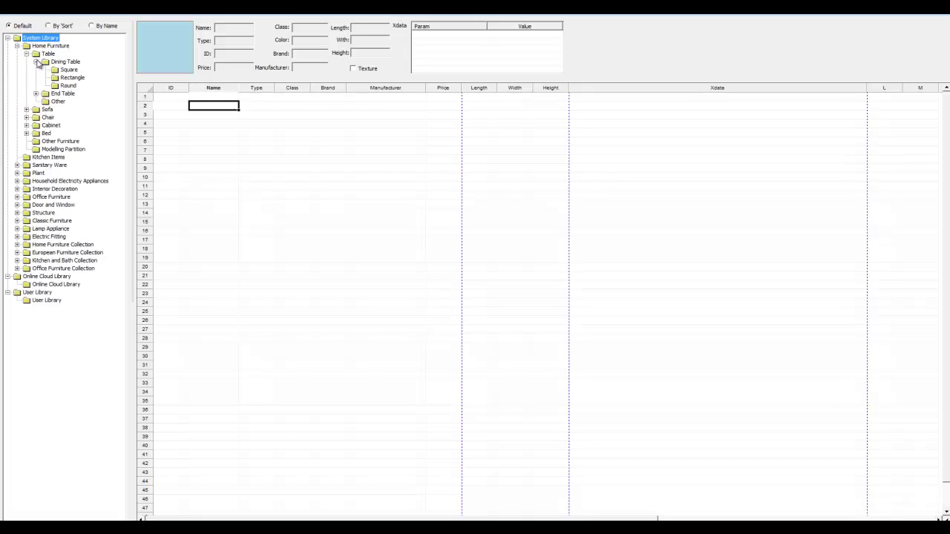
click(67, 70)
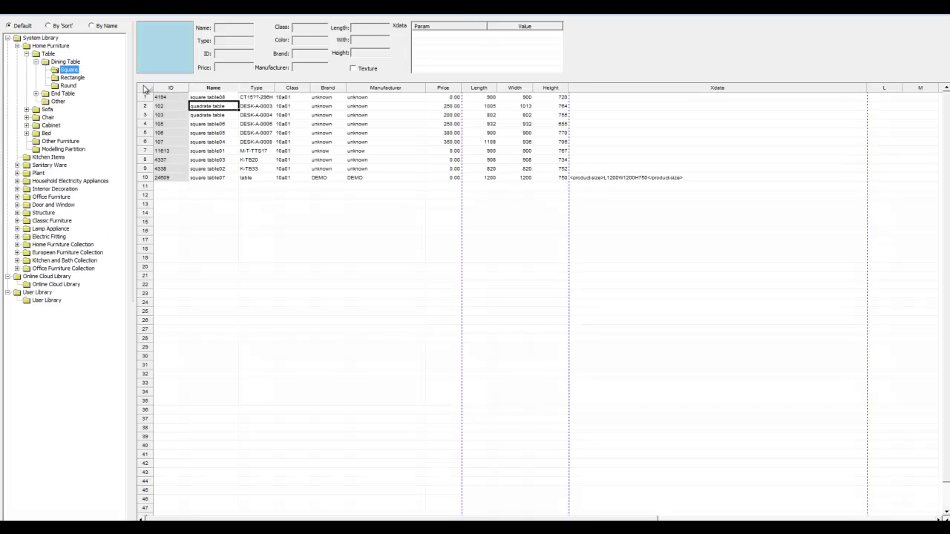
- Inspect the square table entries through table07 (1200 × 1200 × 750), then collapse Home Furniture
click(219, 115)
click(217, 124)
click(214, 151)
click(213, 178)
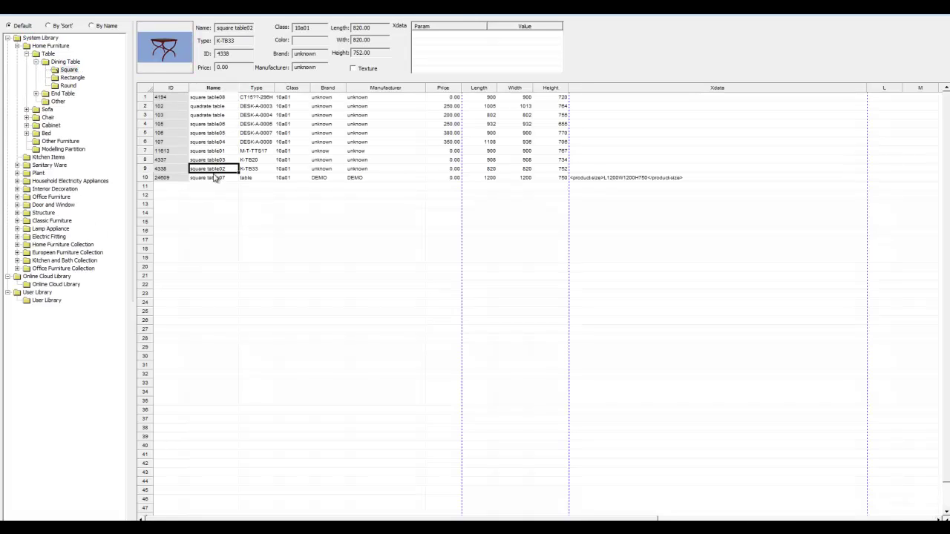
click(17, 46)
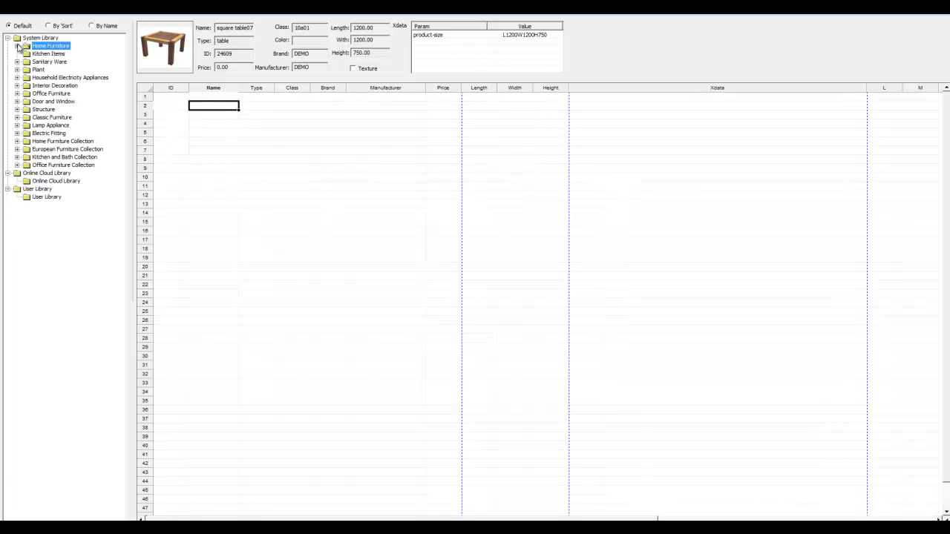
- Create a group named 'My Models' under the User Library and select its empty grid
click(41, 190)
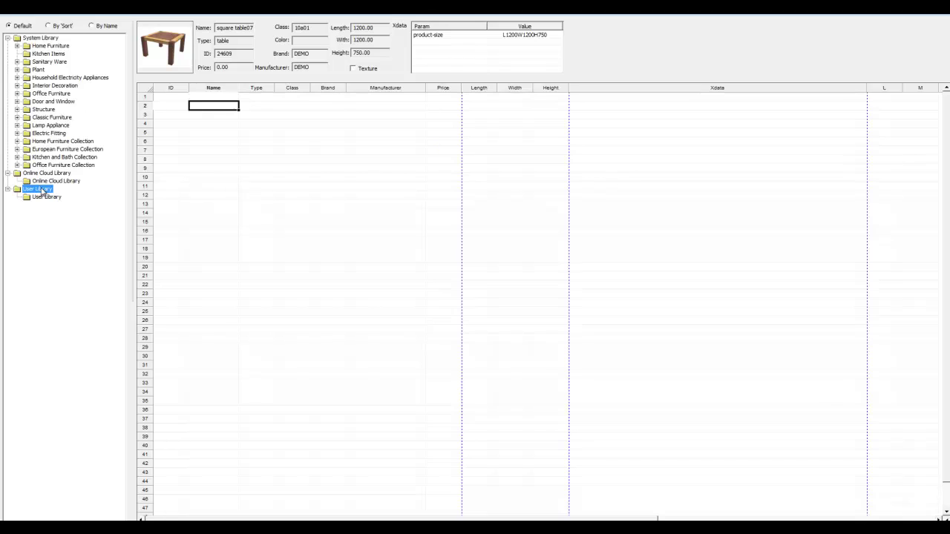
right_click(42, 191)
click(62, 194)
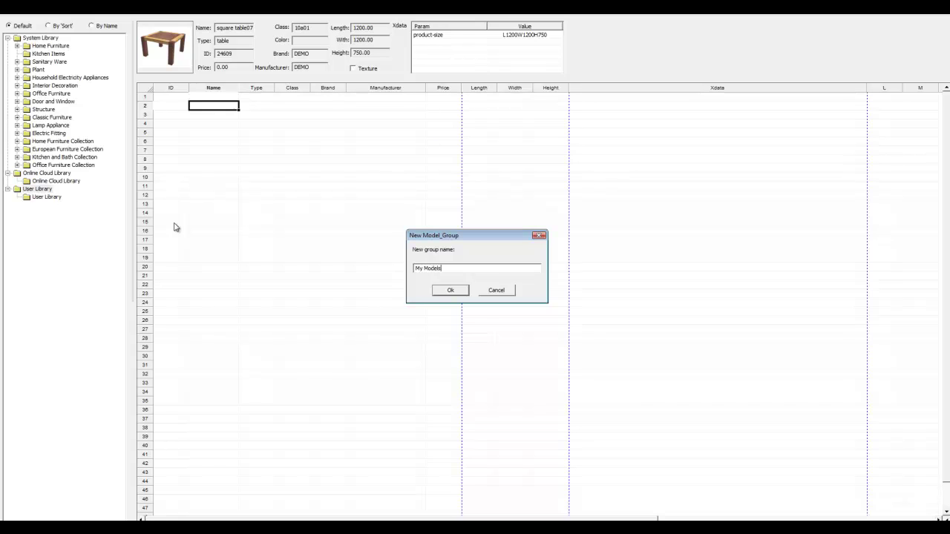
text(My Models)
click(452, 291)
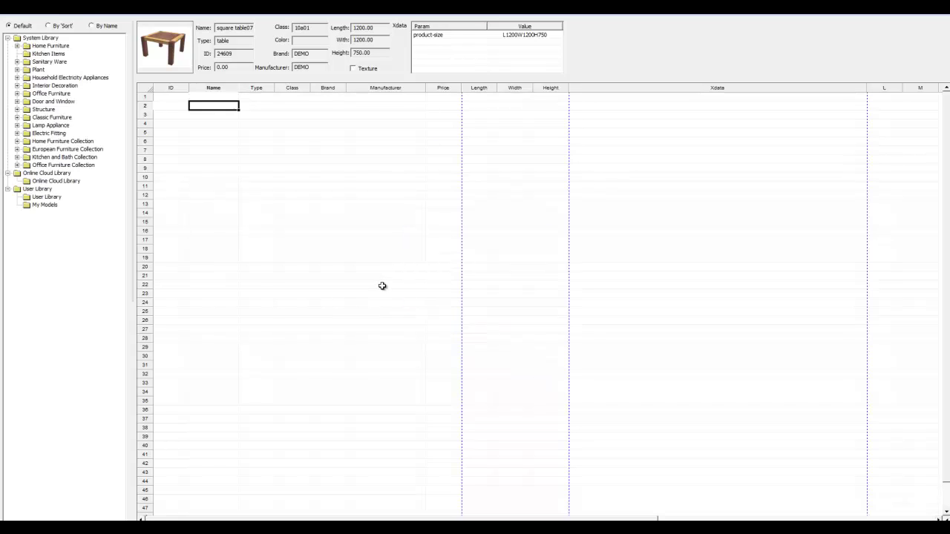
click(44, 204)
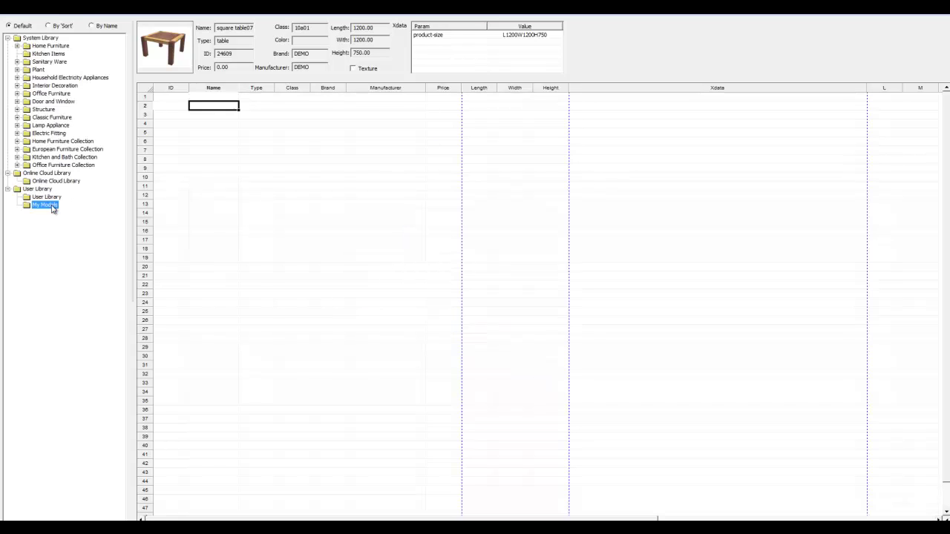
click(172, 97)
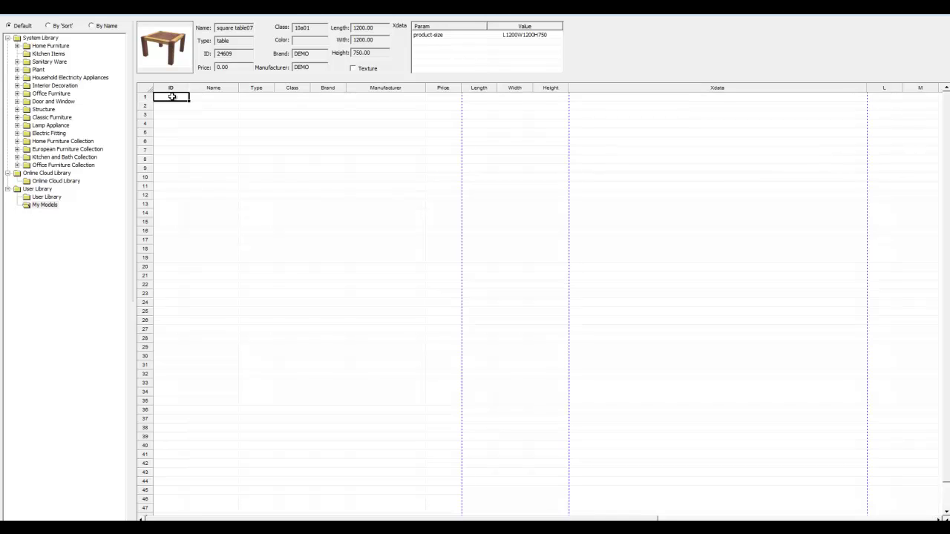
- Start a single-model import into My Models and load 2 seater.mrm from the library models folder
right_click(174, 97)
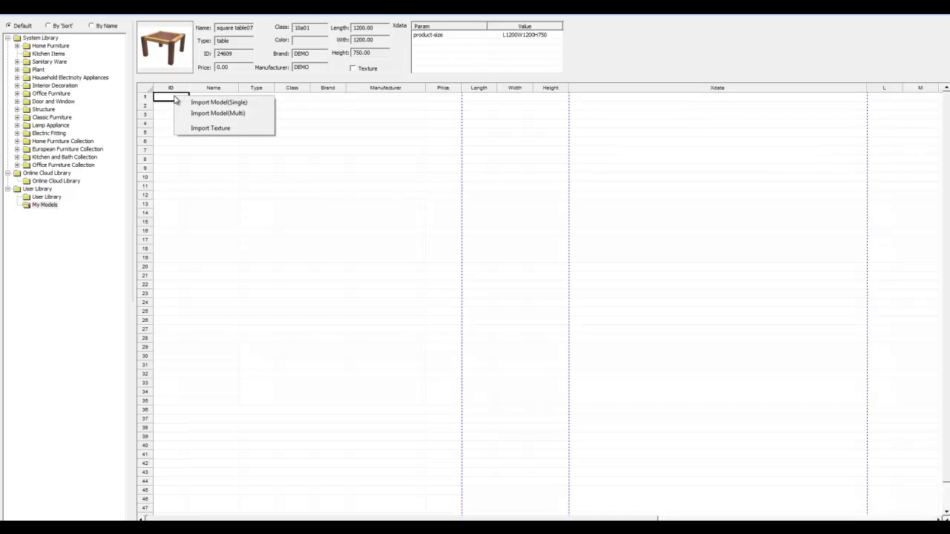
click(229, 104)
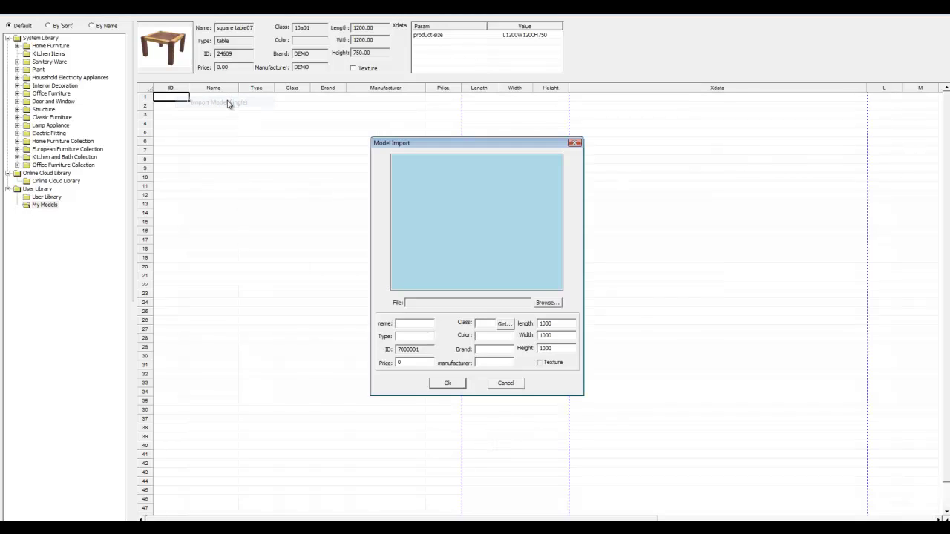
click(549, 302)
click(487, 220)
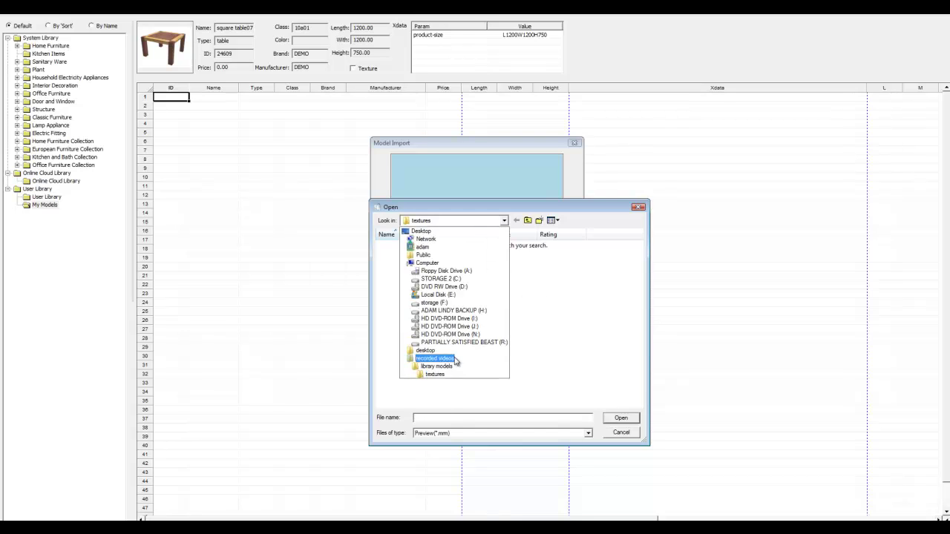
click(434, 360)
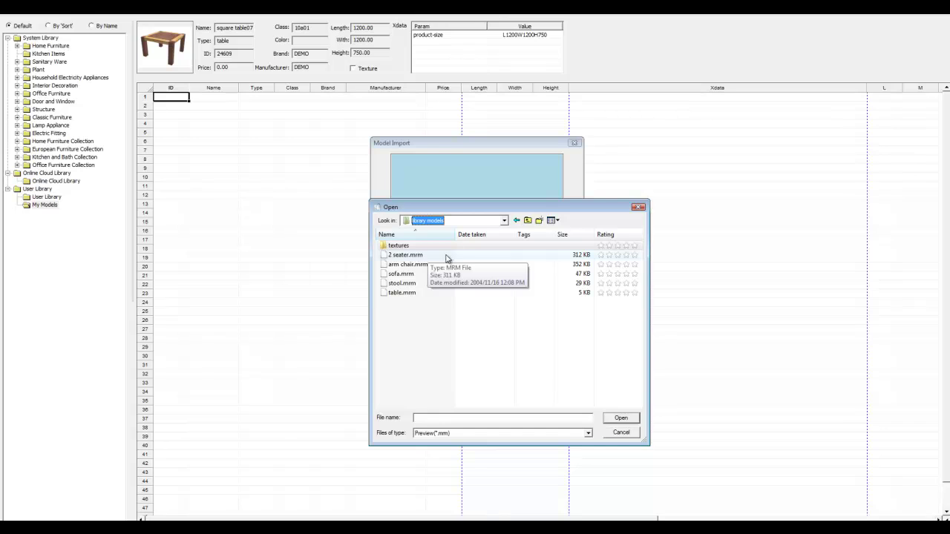
click(430, 257)
click(621, 419)
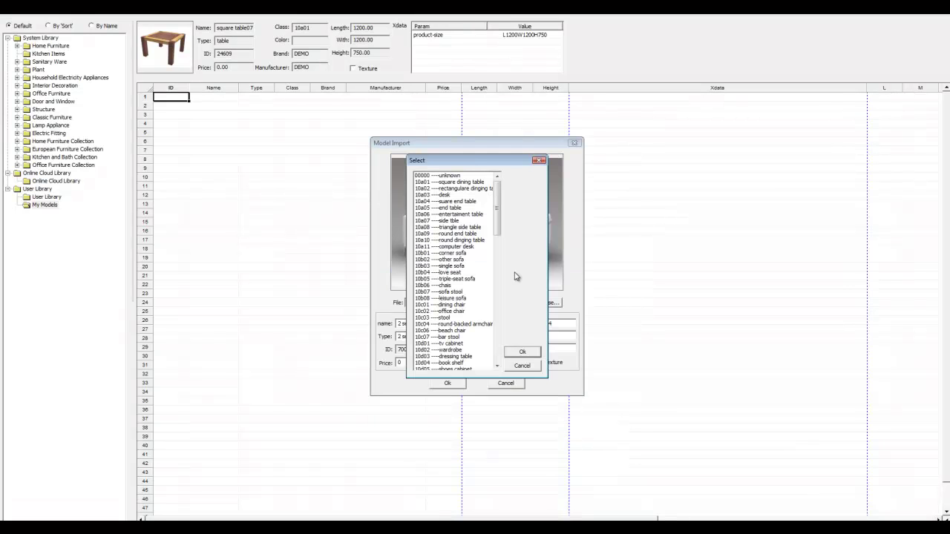
- Assign the 2 seater sofa class 10b03 single sofa and finish the import
drag(474, 159, 705, 153)
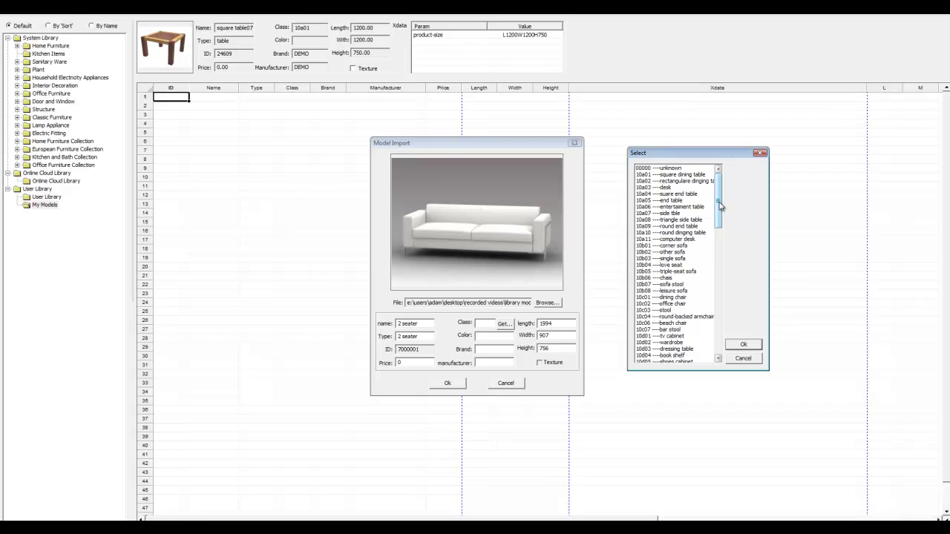
click(674, 258)
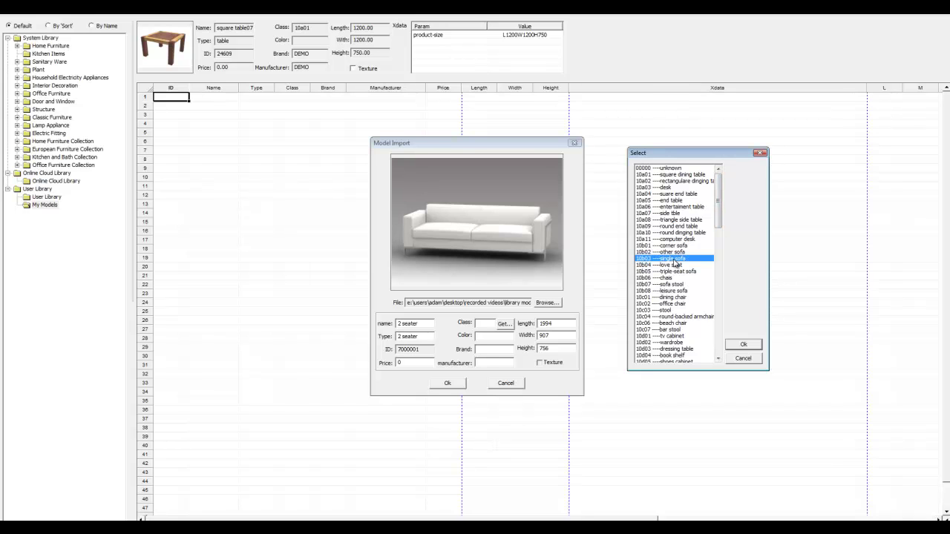
click(745, 347)
click(447, 383)
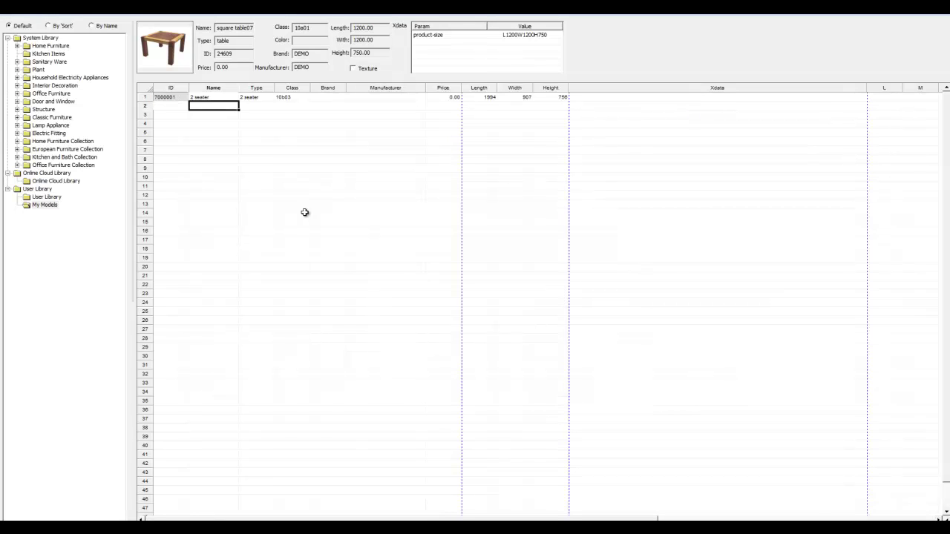
- Multi-import the arm chair, sofa, stool and table .mrm files with class 00000 unknown
click(167, 100)
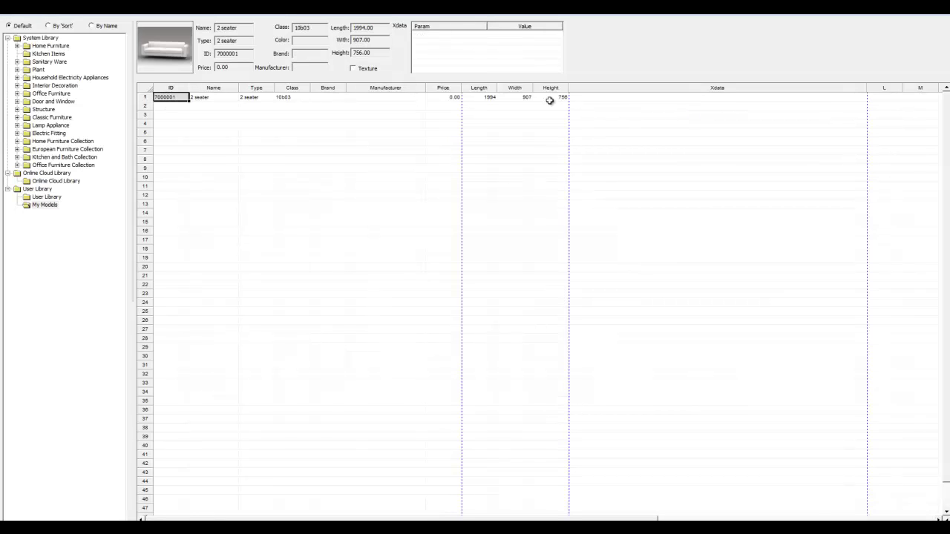
right_click(175, 106)
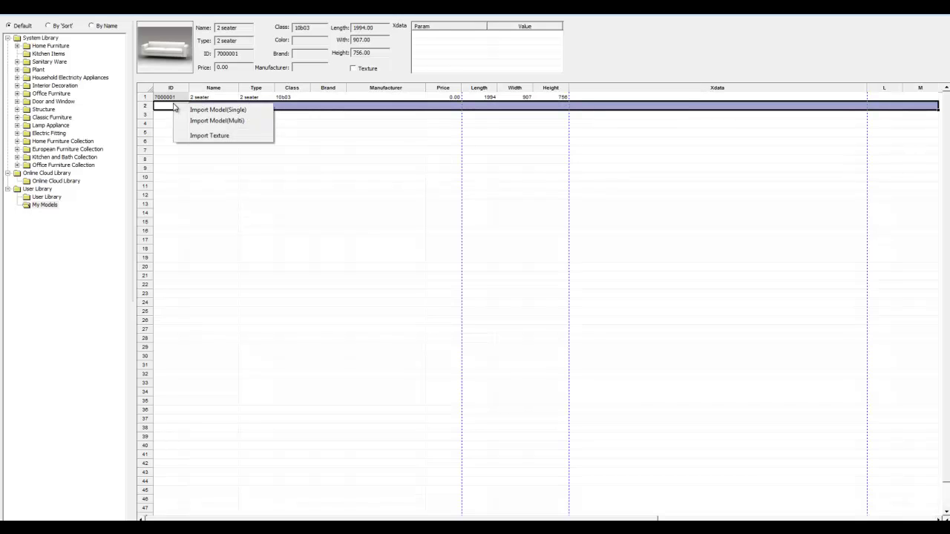
click(219, 123)
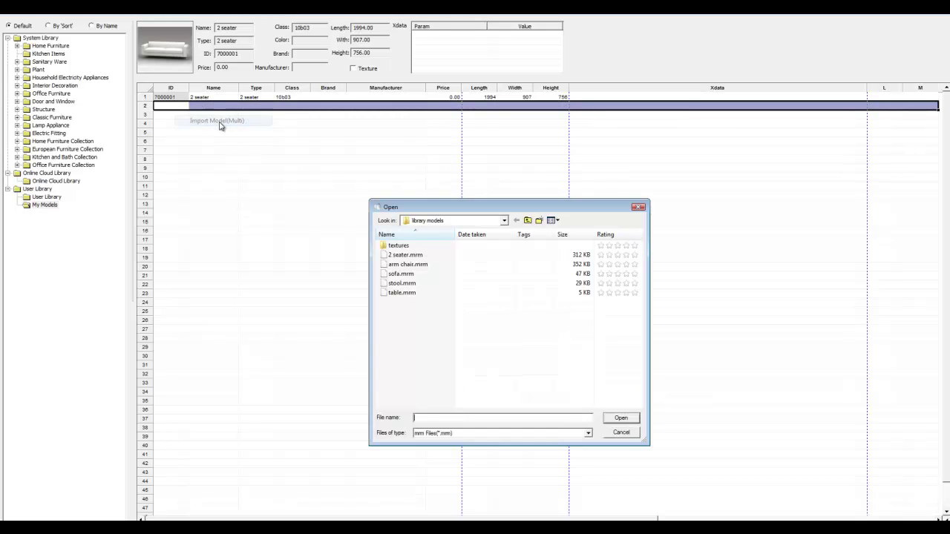
drag(444, 346, 394, 273)
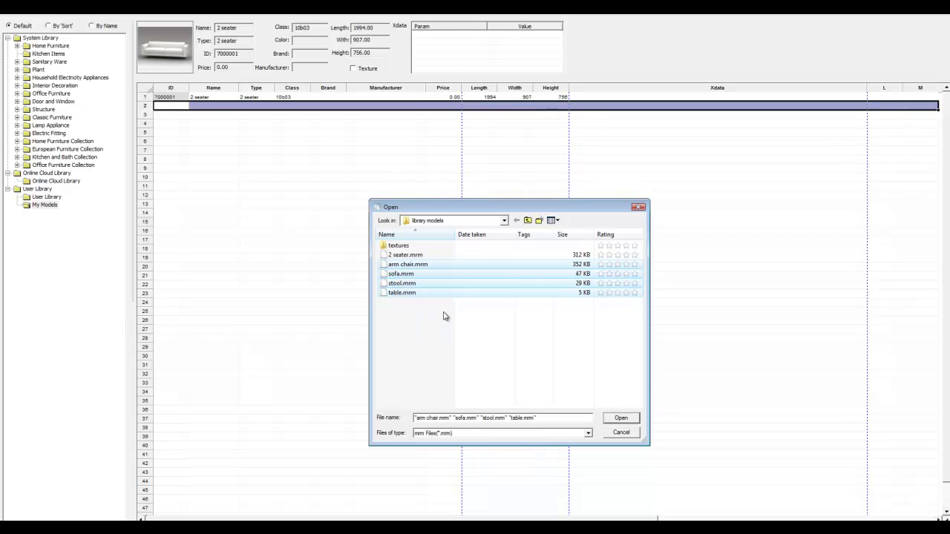
click(620, 418)
click(458, 177)
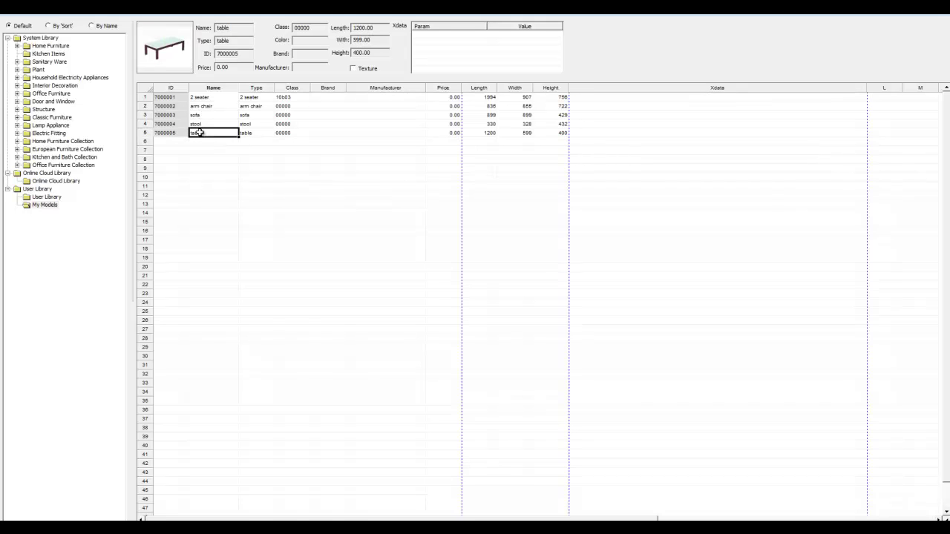
- Reassign the stool model from class 00000 to 10b07 sofa stool
click(203, 124)
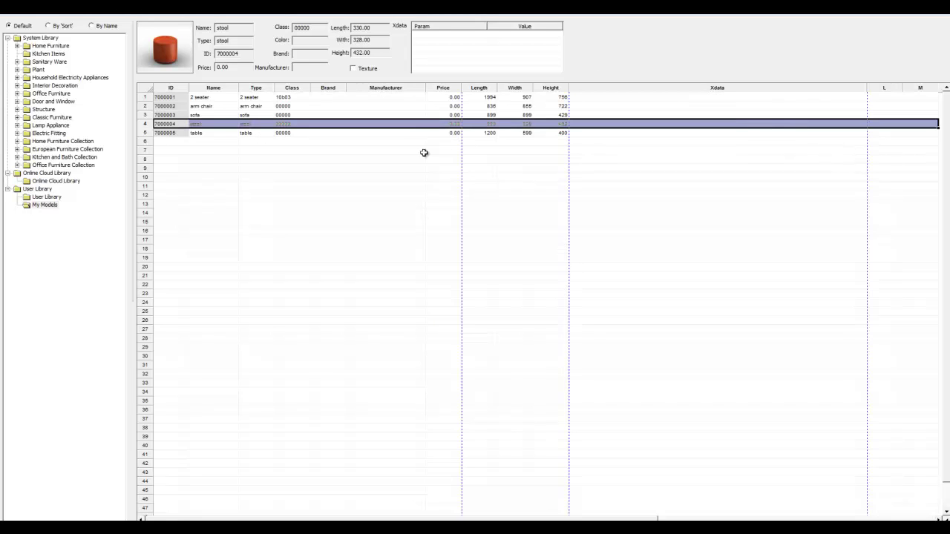
right_click(285, 128)
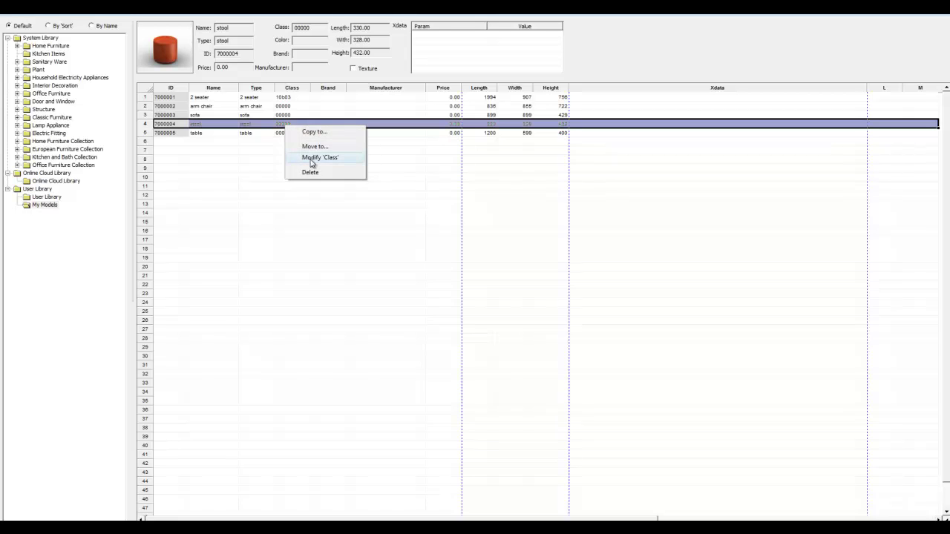
click(312, 157)
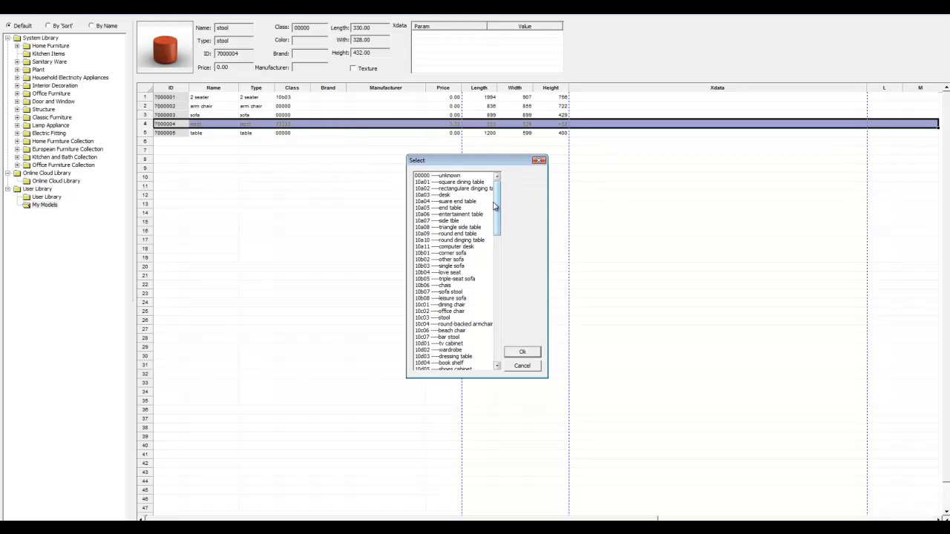
scroll(471, 198, down, 1)
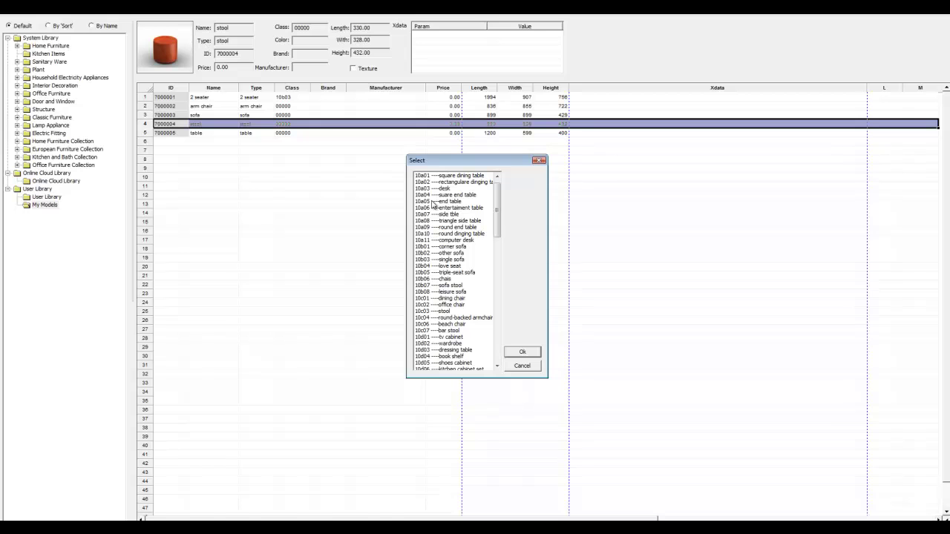
click(454, 285)
click(522, 352)
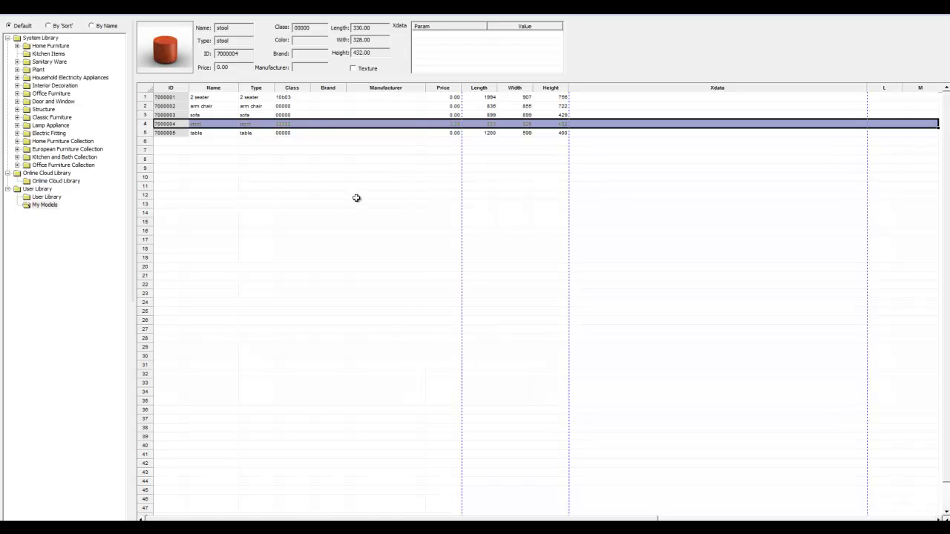
click(357, 196)
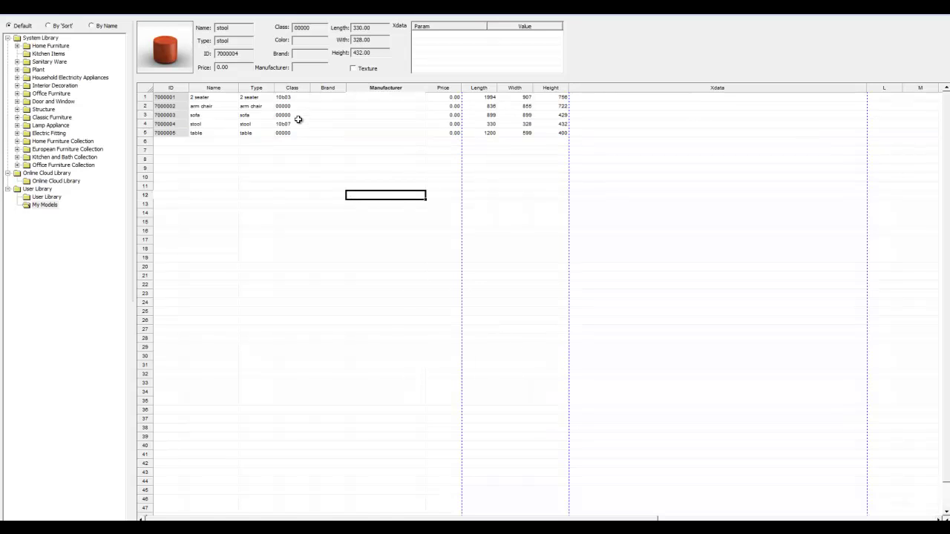
- Move the My Models group into the Online Cloud Library and view its five models there
right_click(45, 206)
right_click(41, 208)
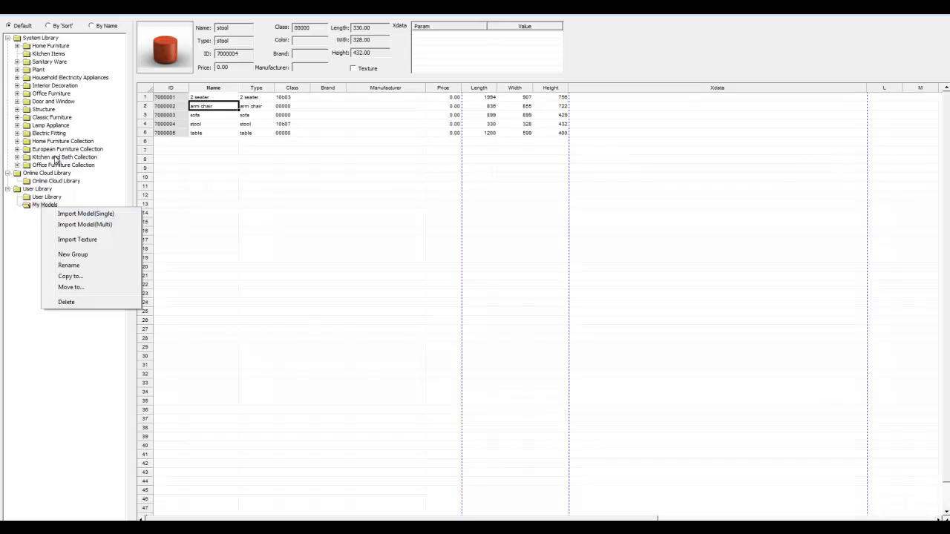
click(84, 292)
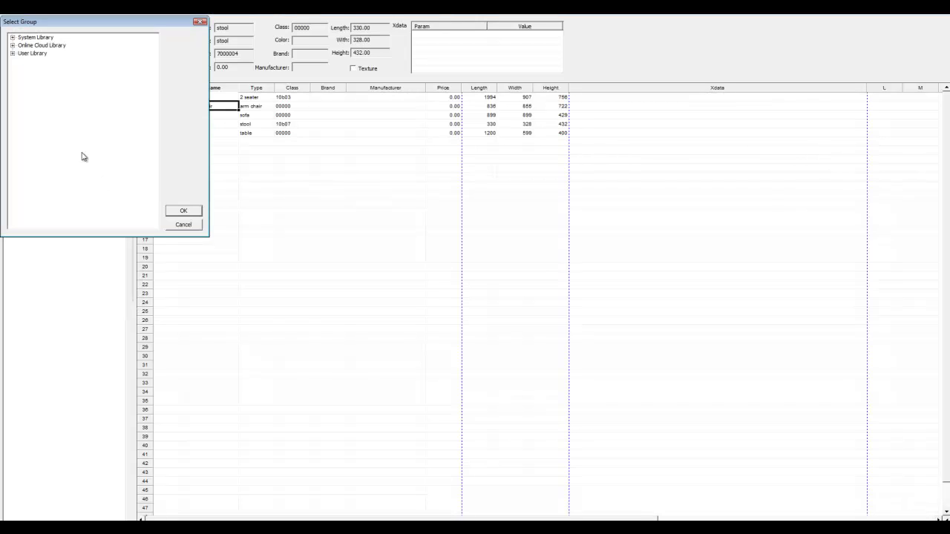
click(12, 45)
click(46, 46)
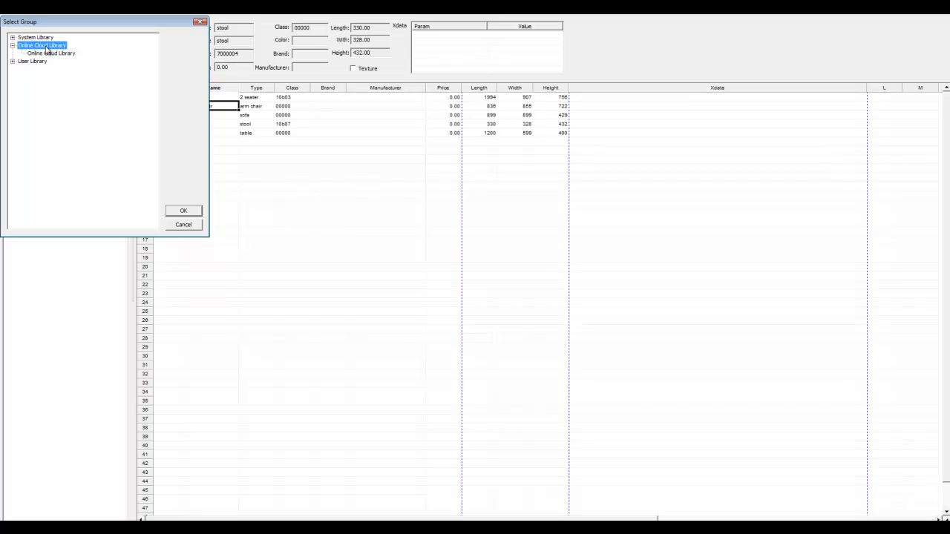
click(184, 212)
click(53, 184)
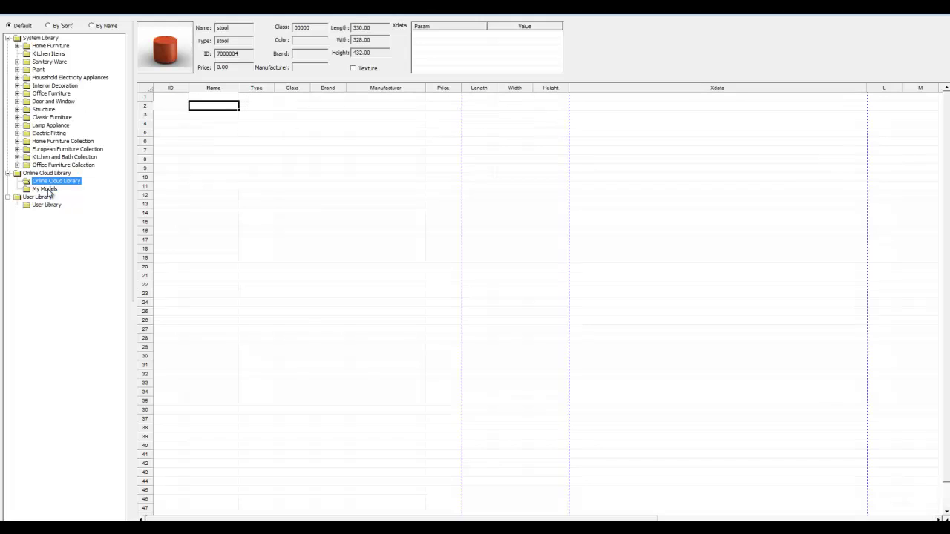
click(46, 189)
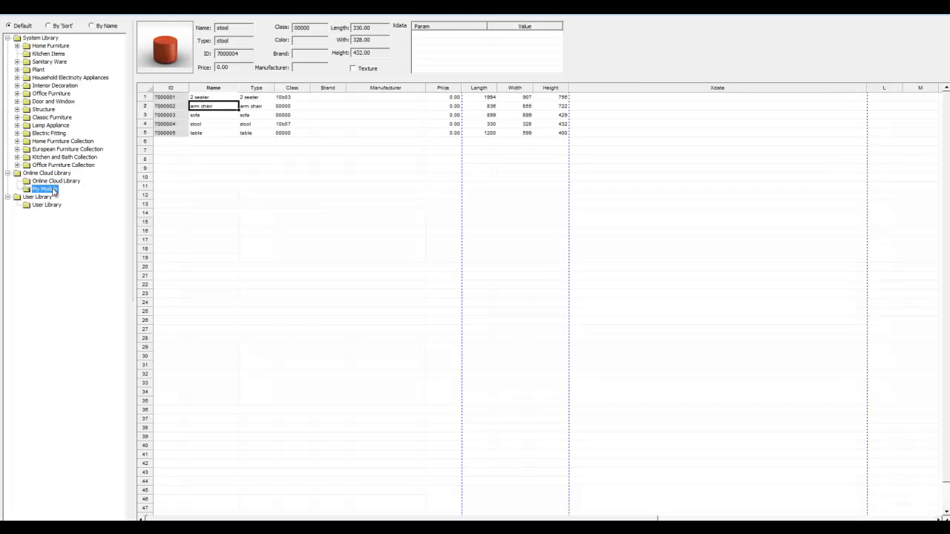
- Copy the My Models group into the User Library
right_click(54, 193)
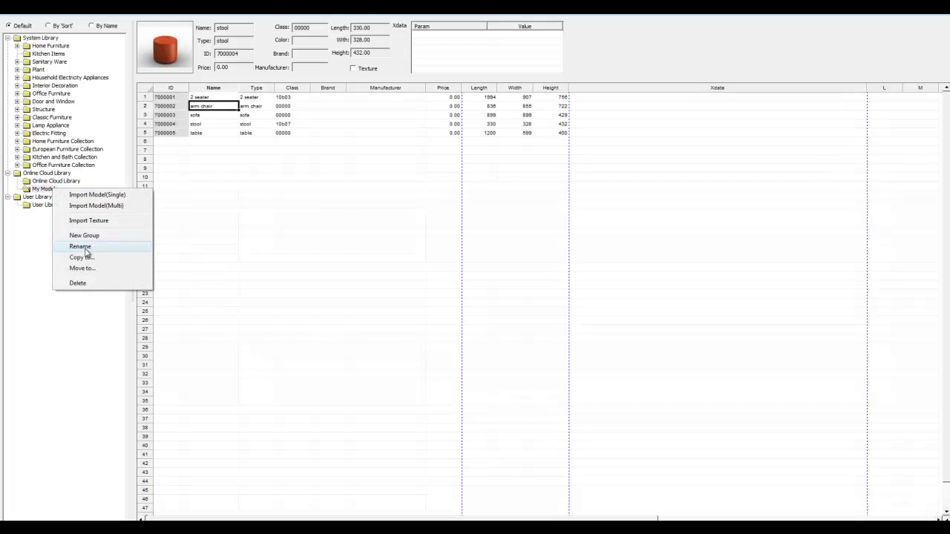
click(86, 256)
click(12, 55)
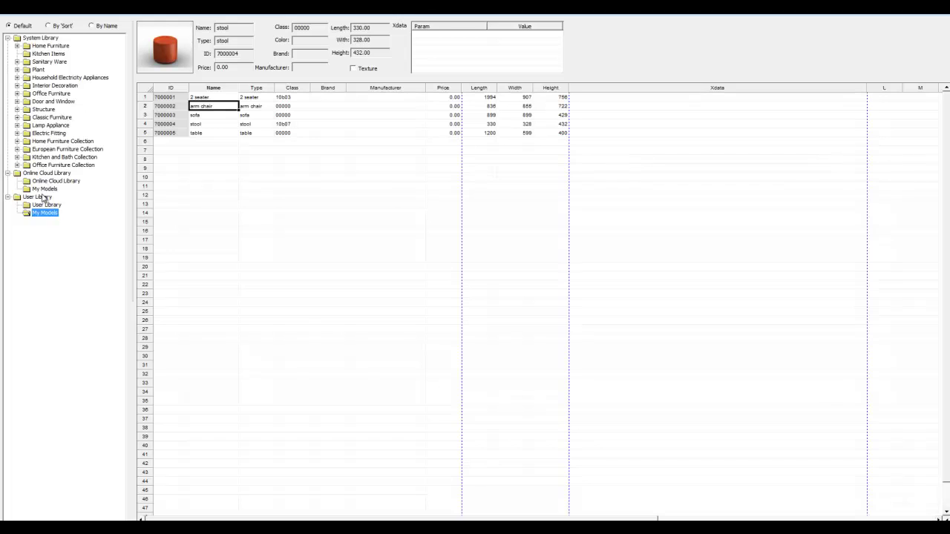
- Delete the My Models group under Online Cloud Library, confirming with Yes
right_click(43, 190)
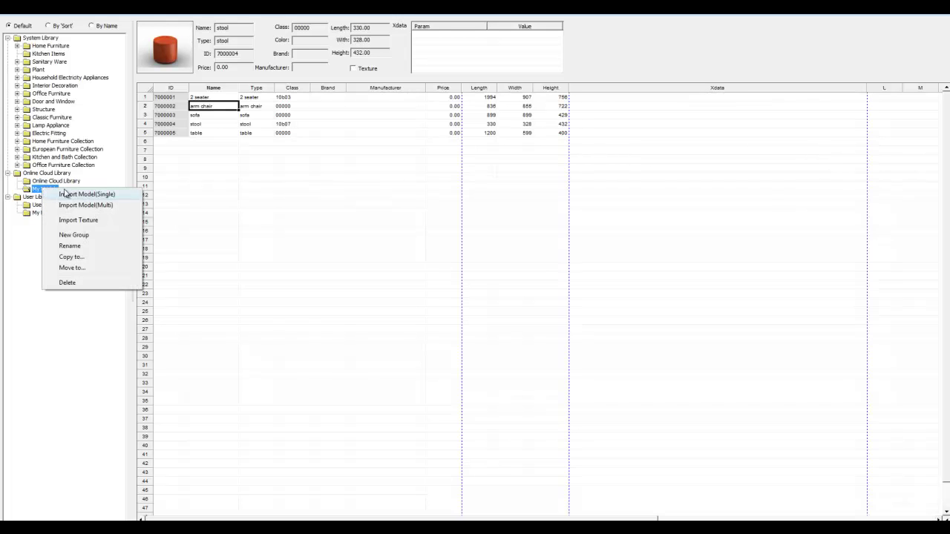
click(74, 283)
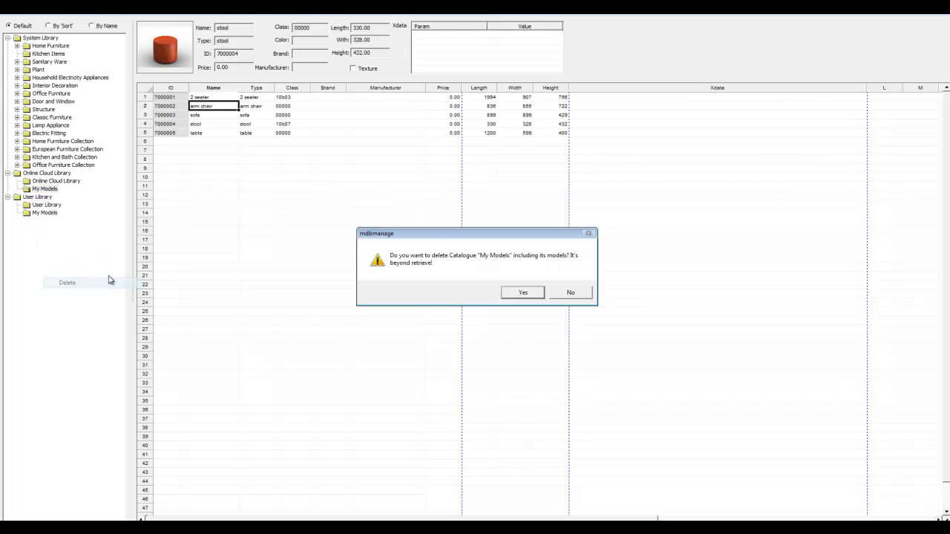
click(505, 293)
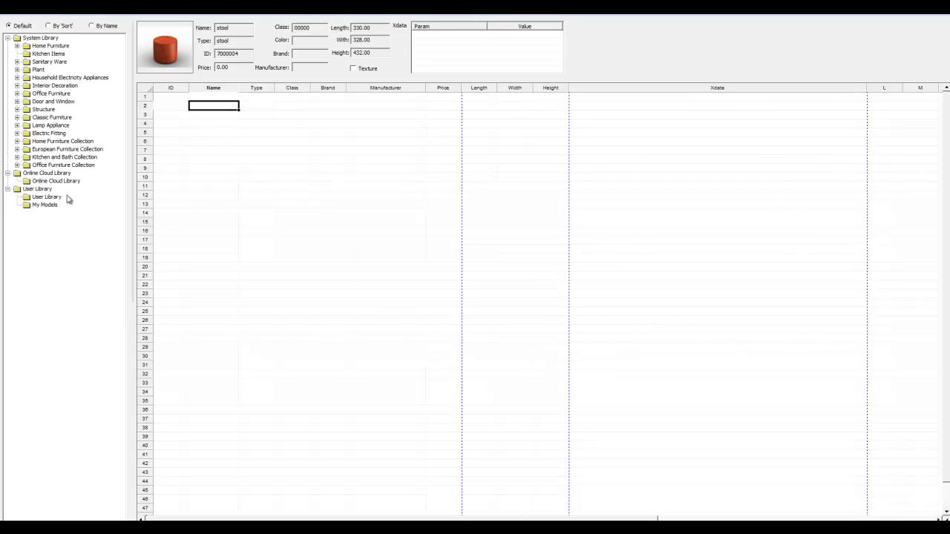
- Add a User Library group named 'My Textures' and select it
click(40, 192)
right_click(42, 193)
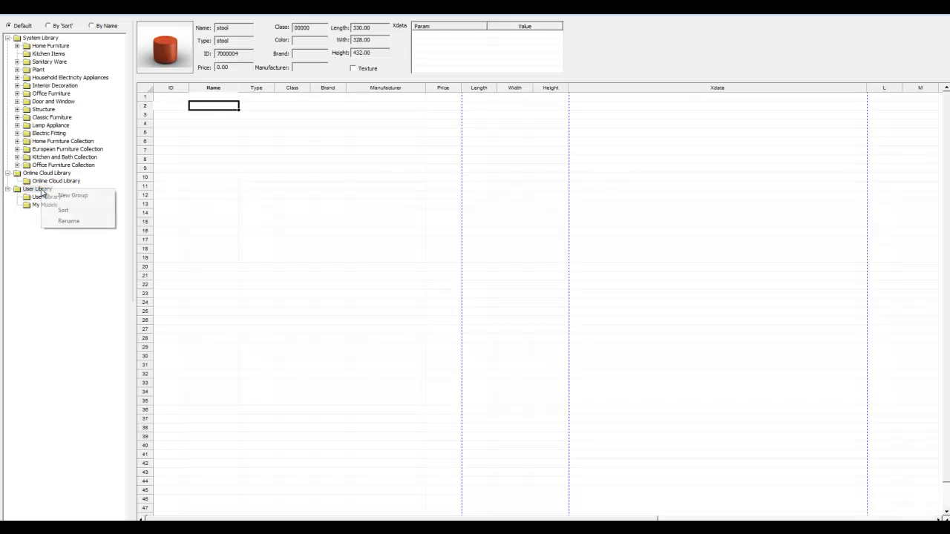
click(80, 195)
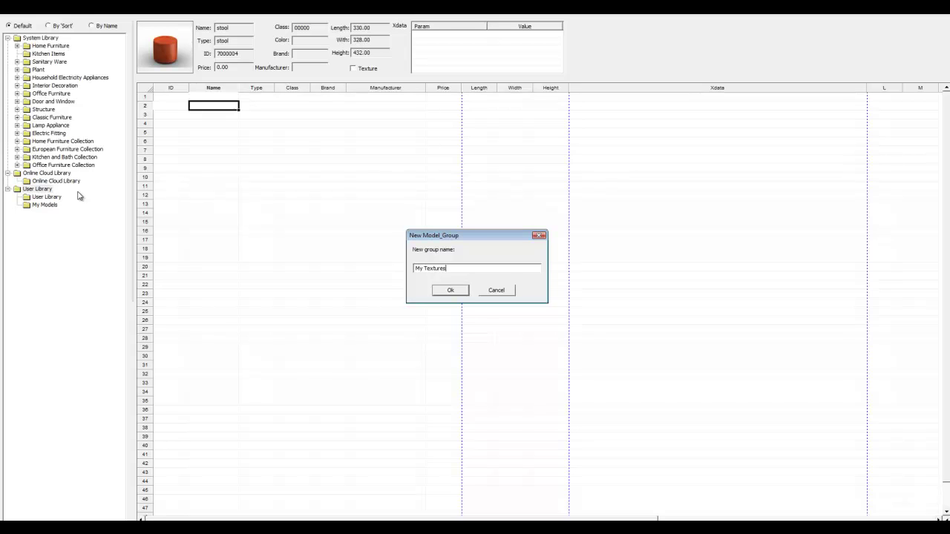
click(451, 291)
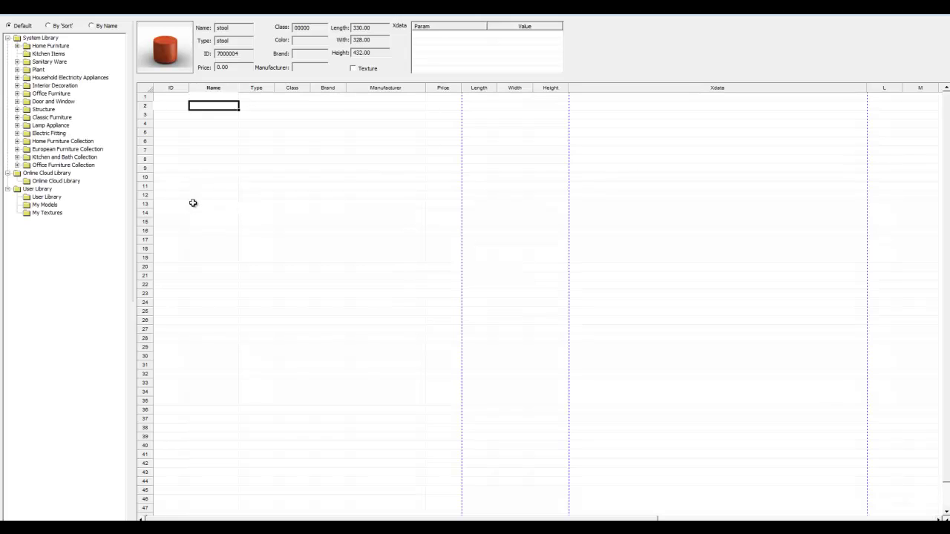
click(48, 213)
- Import the texture images, including floral, from the textures folder into My Textures
right_click(50, 215)
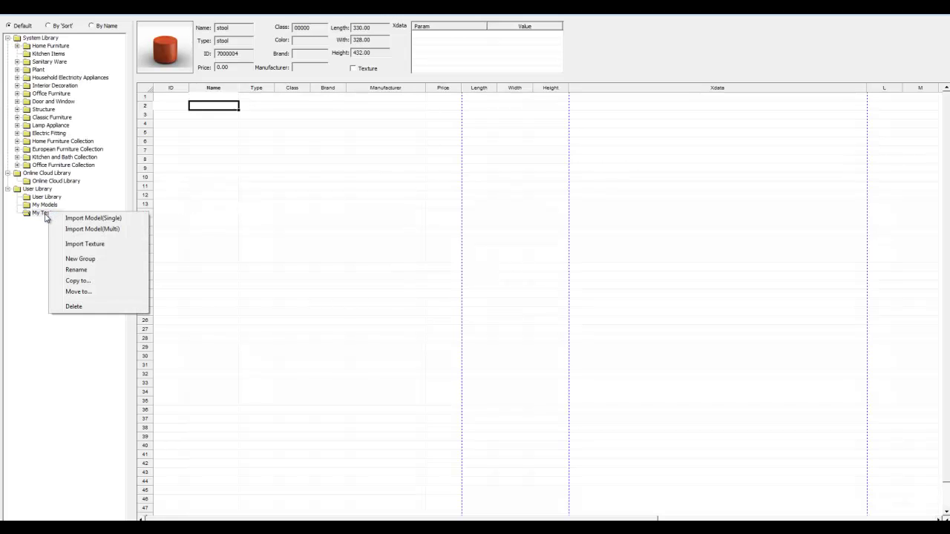
click(104, 244)
double_click(405, 250)
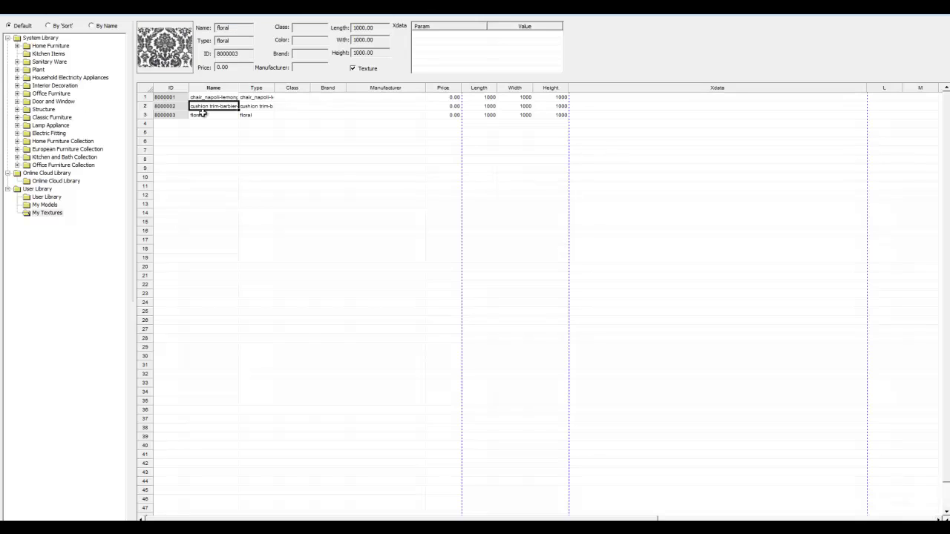
- Preview the first two imported textures, then close the Library Manager for an empty workspace
click(202, 107)
click(204, 97)
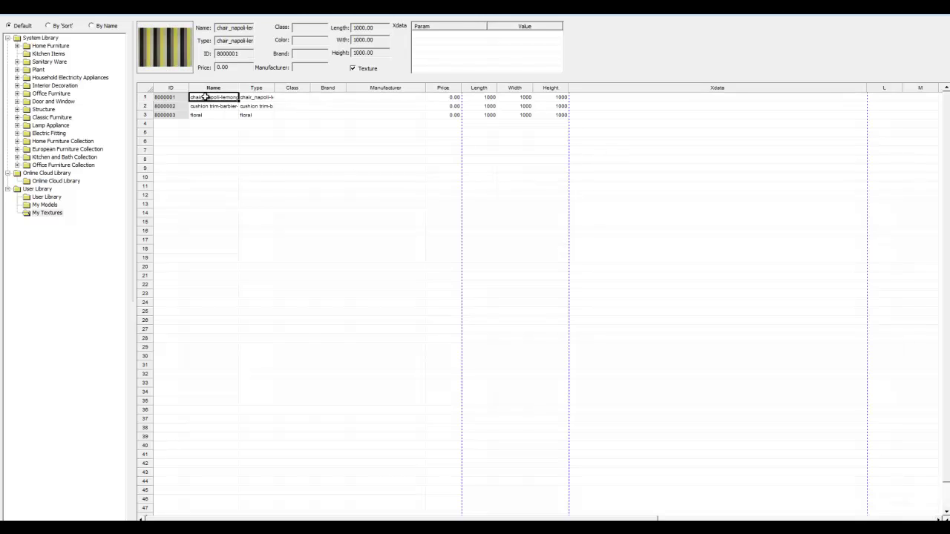
click(946, 18)
click(7, 20)
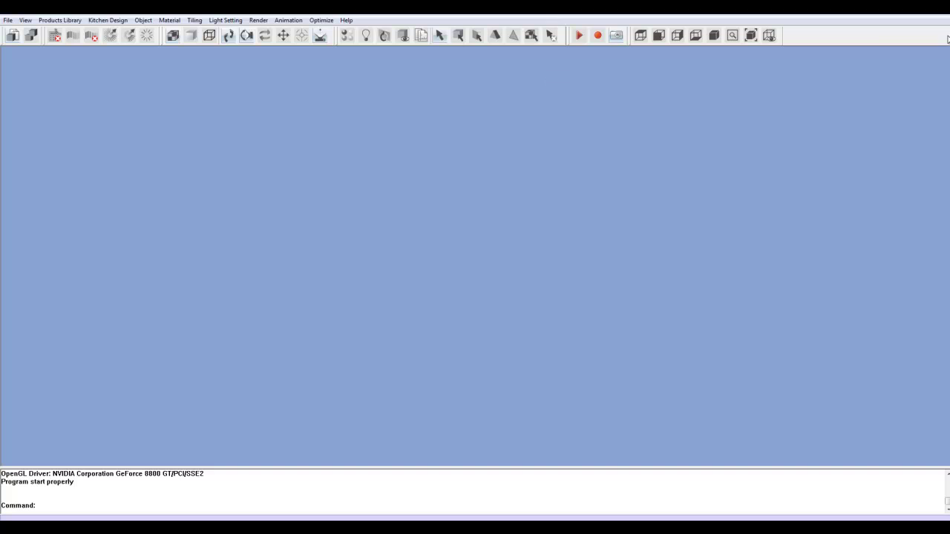
- Load clone.mrs from the clone room folder via File > Open and the Look in list
click(7, 20)
click(23, 30)
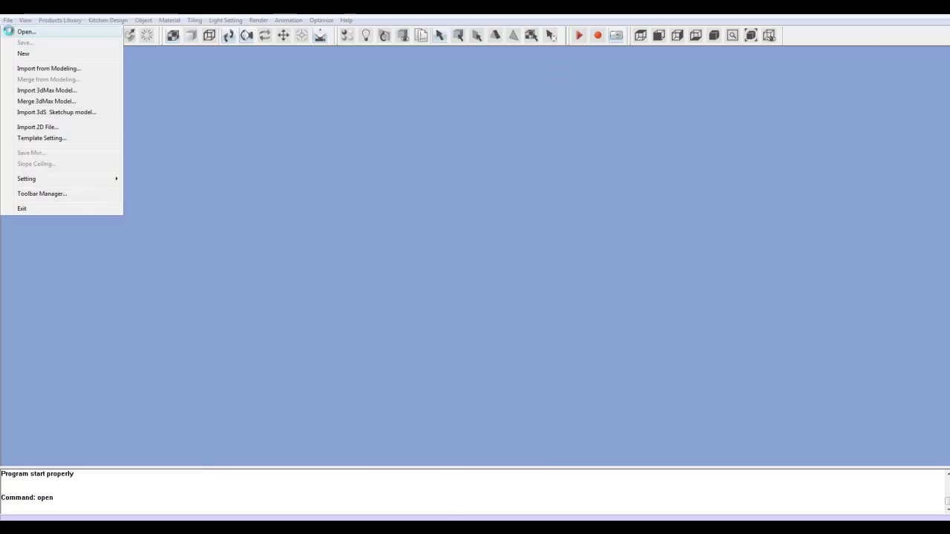
click(494, 182)
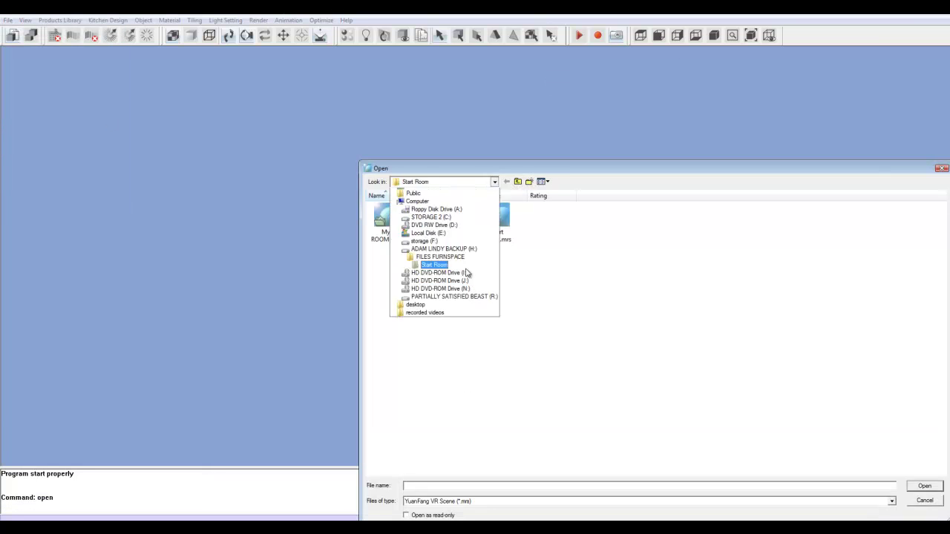
click(415, 327)
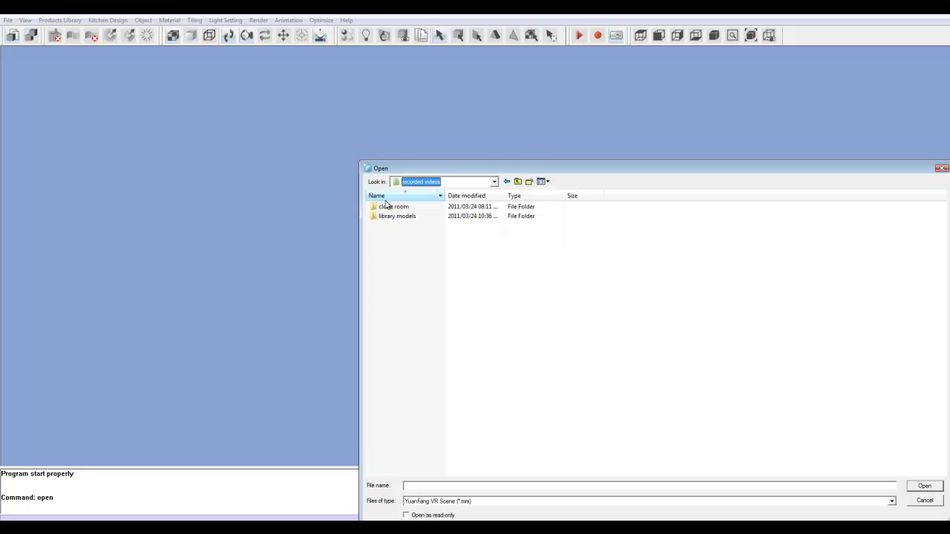
double_click(393, 206)
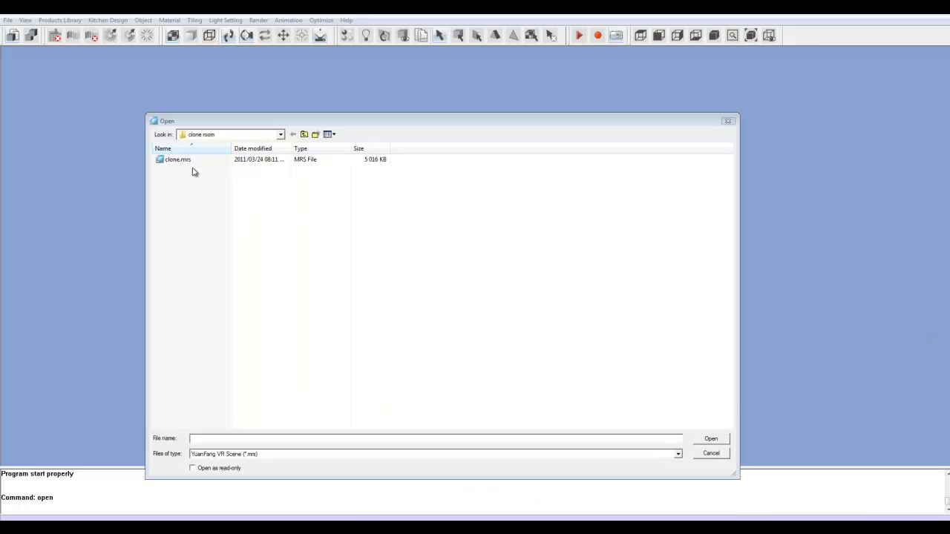
click(181, 161)
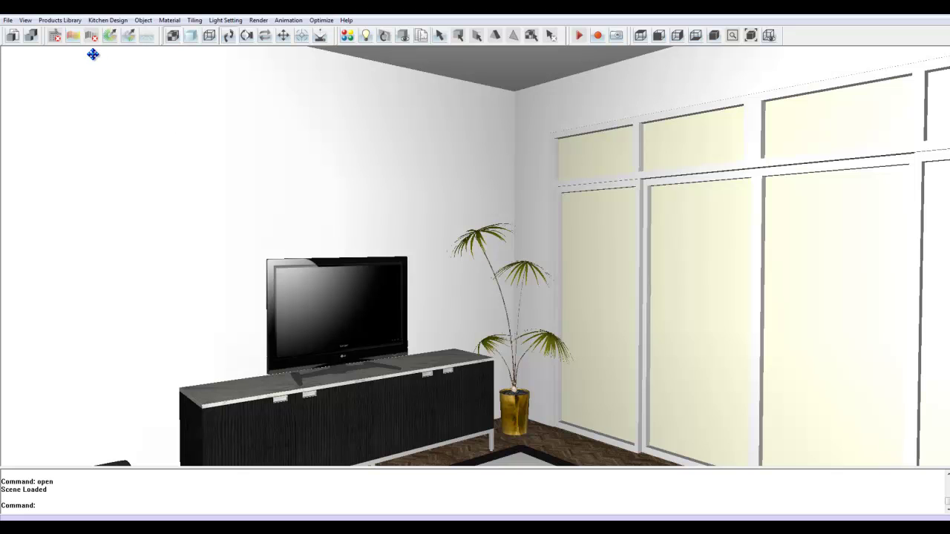
- Show the product library with the User Library's My Models group open
click(60, 20)
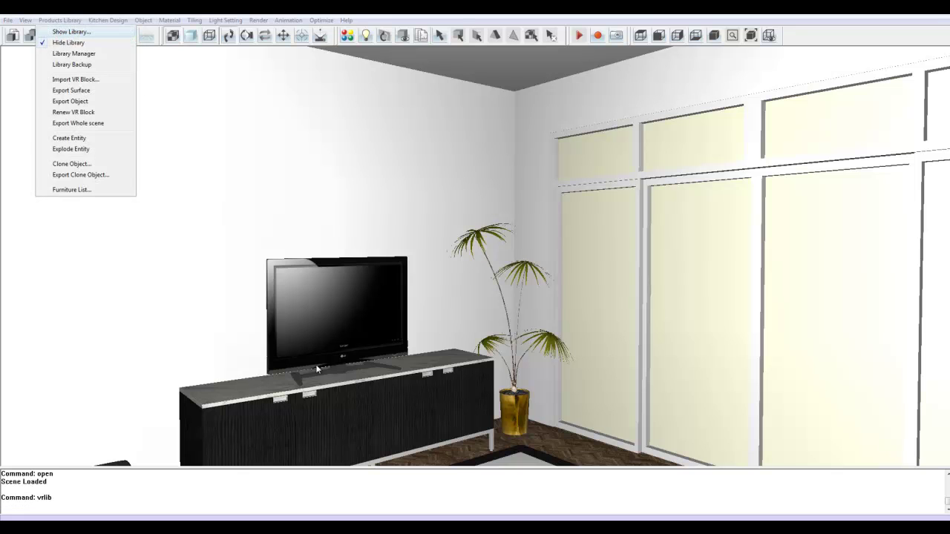
click(67, 32)
click(12, 219)
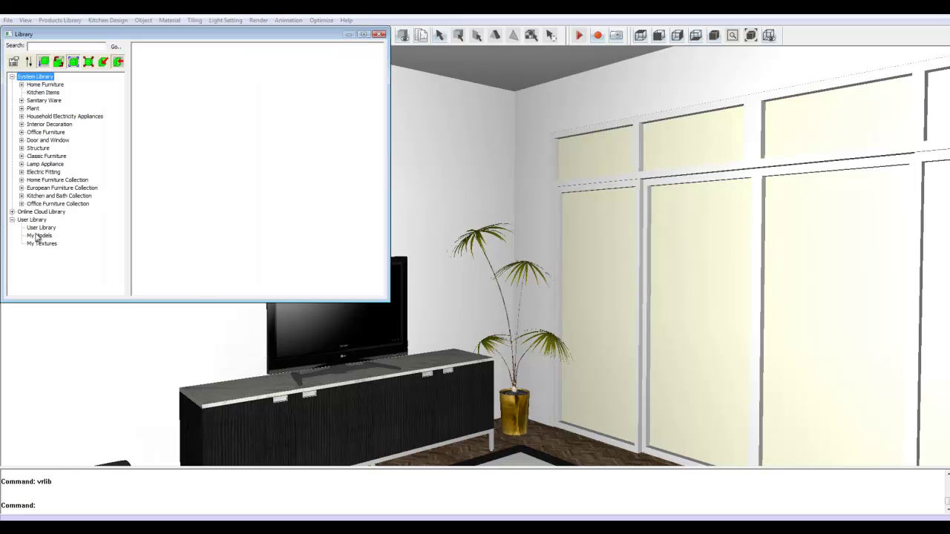
click(40, 236)
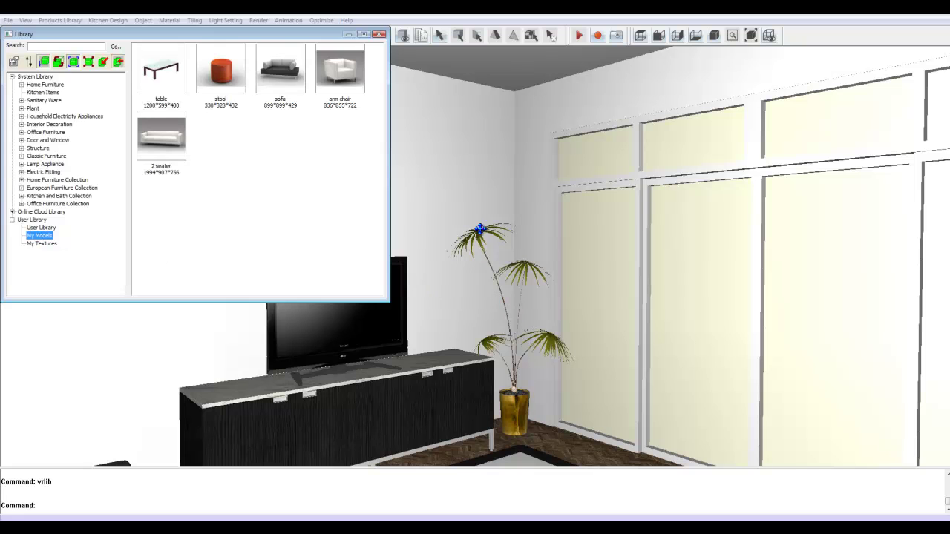
- Tilt the view toward the seating area and pick the stool from My Models to insert
drag(295, 39, 739, 57)
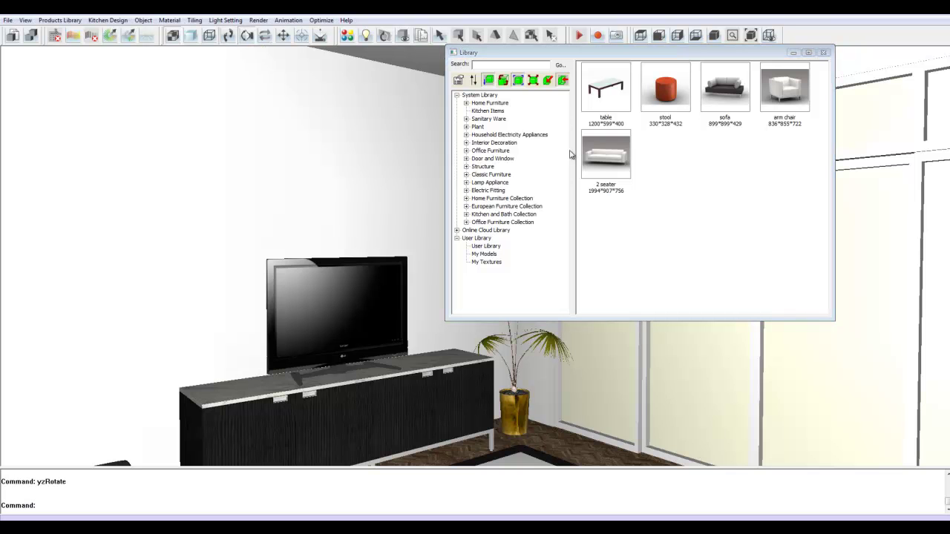
drag(383, 267, 389, 195)
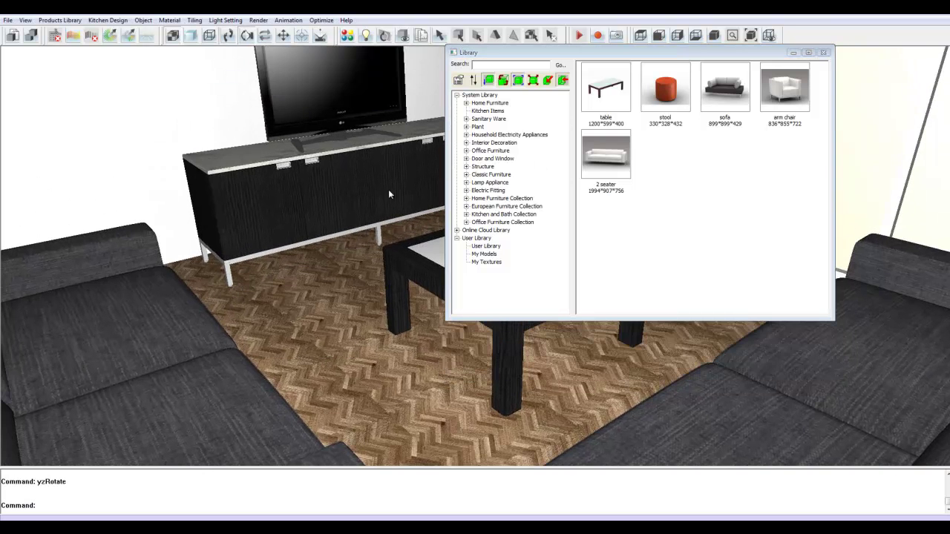
click(665, 88)
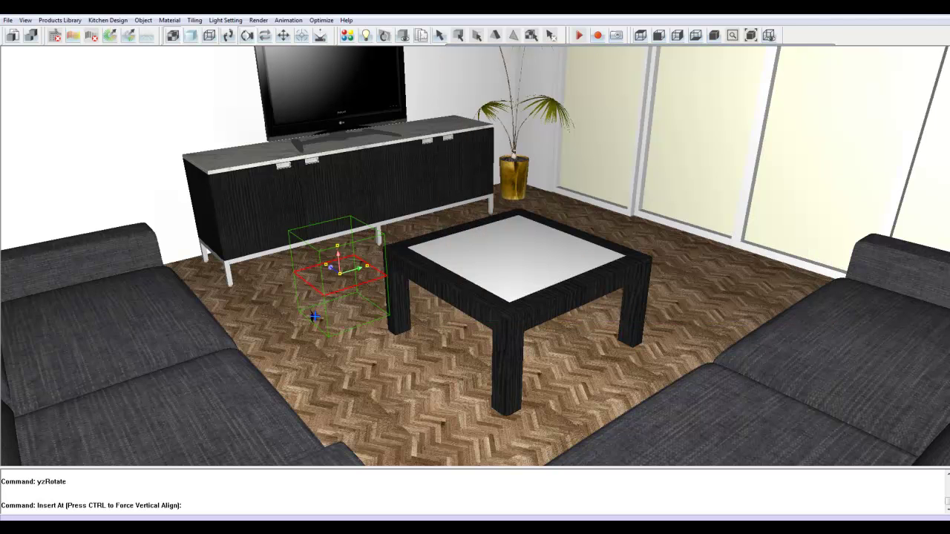
- Place the stool beside the TV cabinet and the white arm chair right of the coffee table
click(304, 321)
click(59, 20)
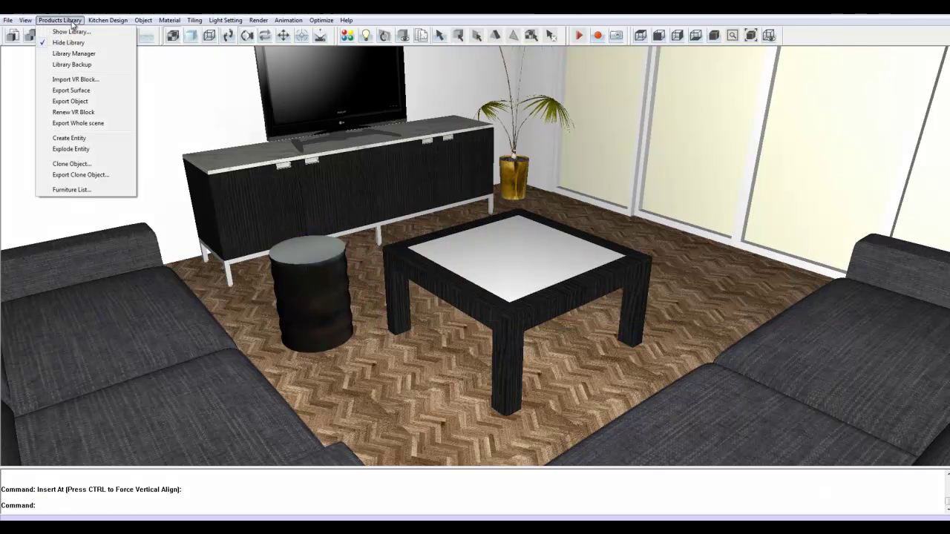
click(70, 31)
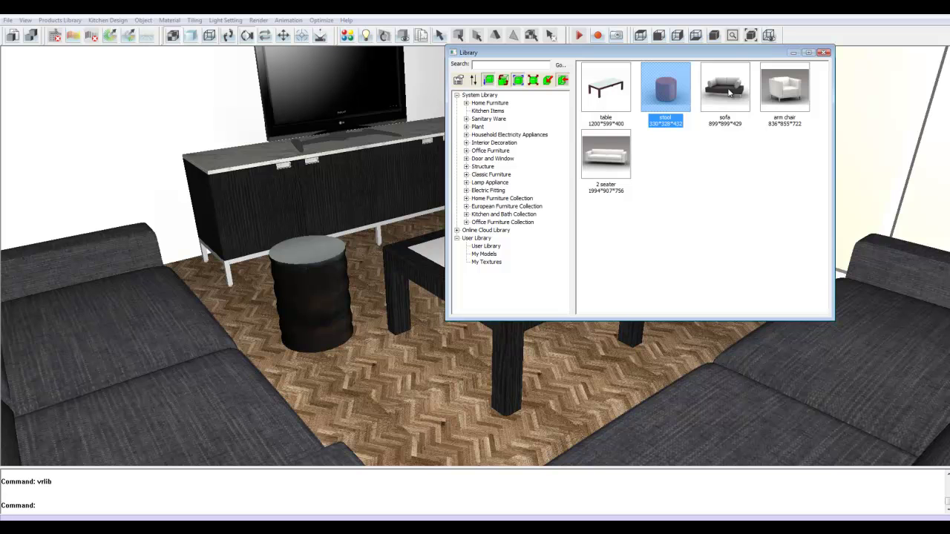
click(779, 98)
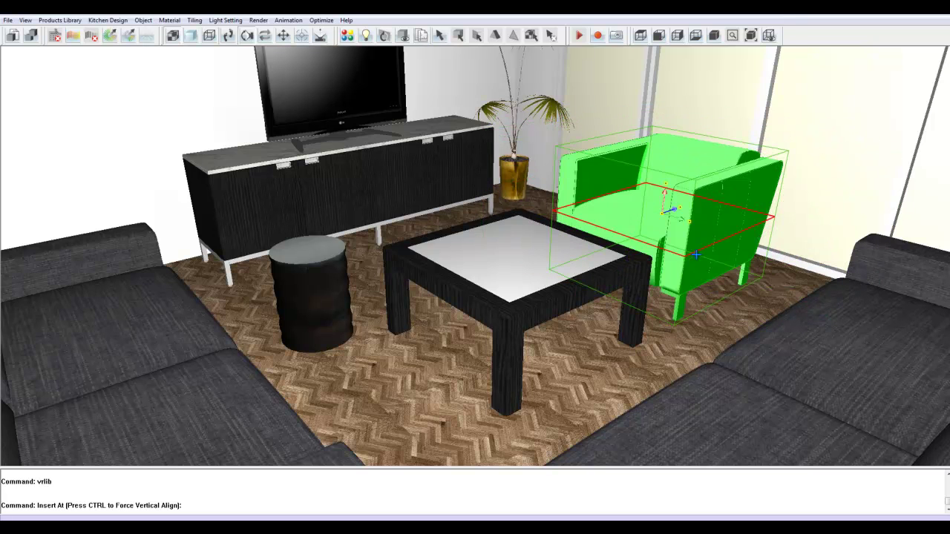
click(729, 252)
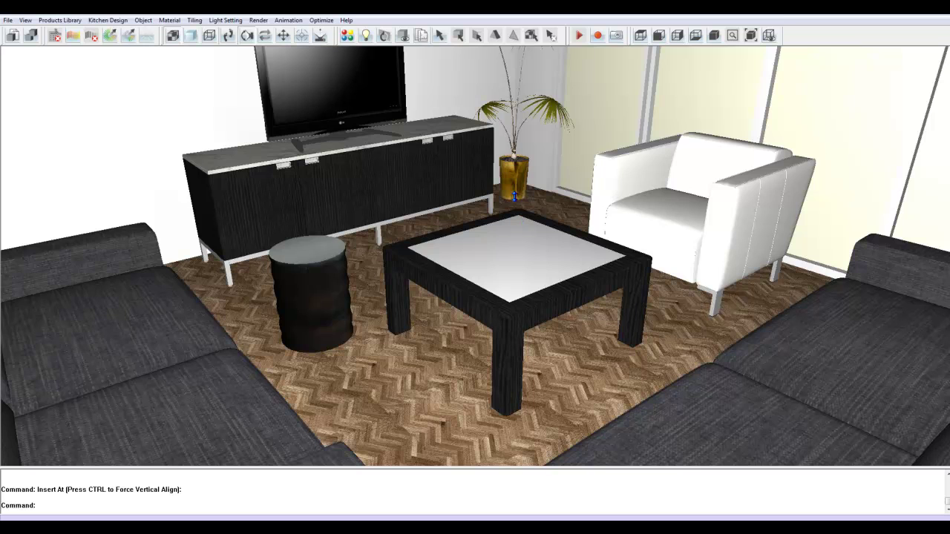